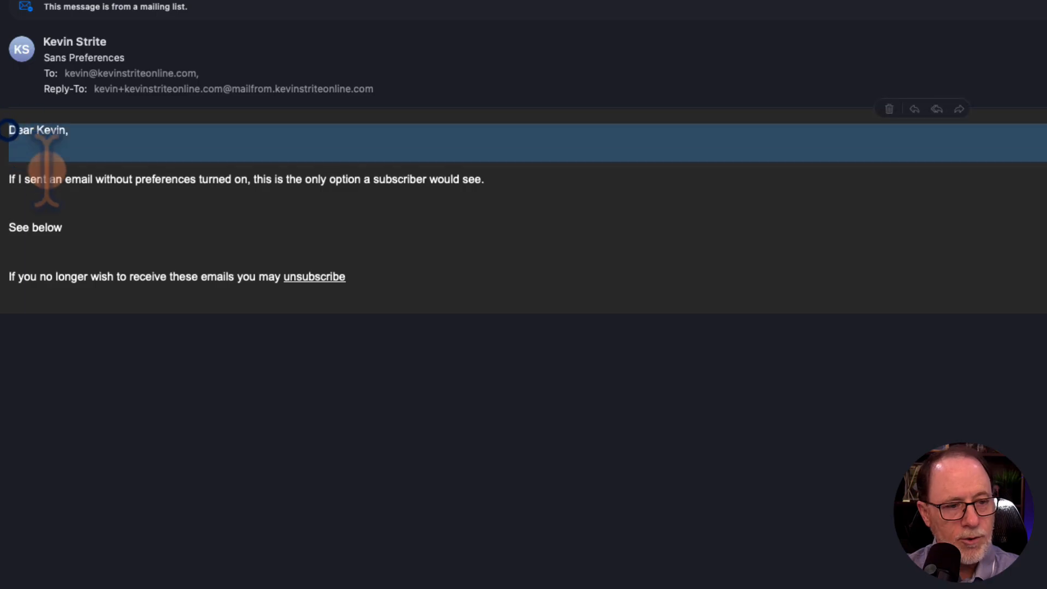
- Examine the unsubscribe line at the end of the email sent without preferences
left_click(23, 276)
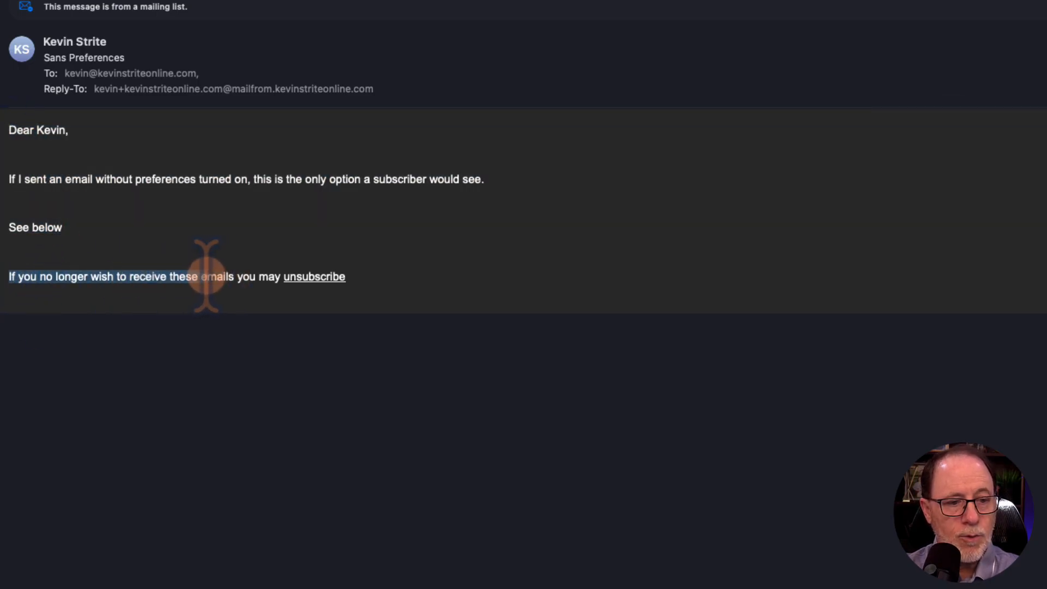
mouse_move(328, 280)
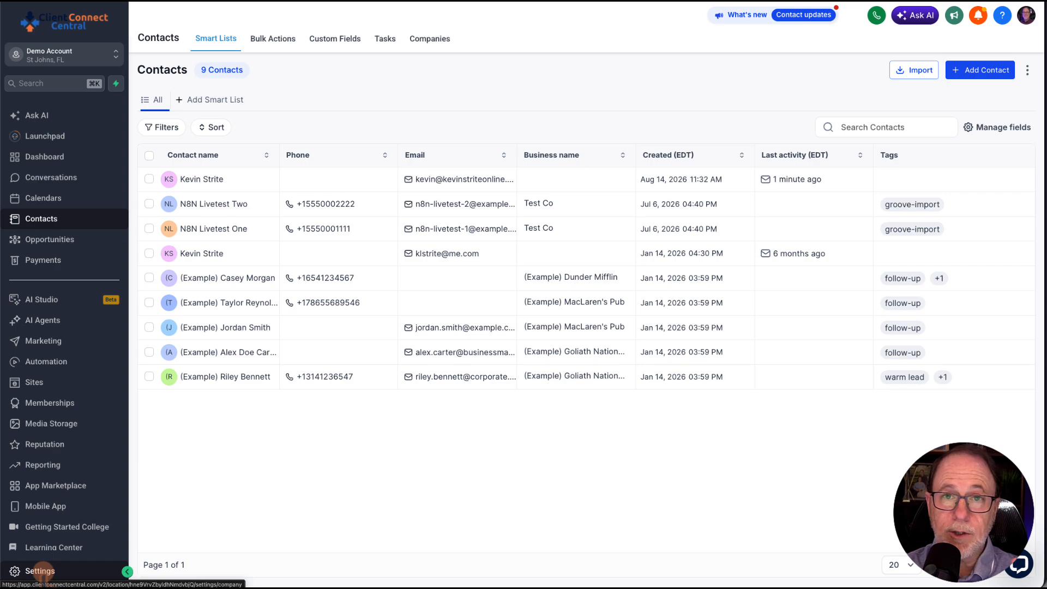
- Open the account's Labs settings and search the beta features for "pre"
left_click(40, 571)
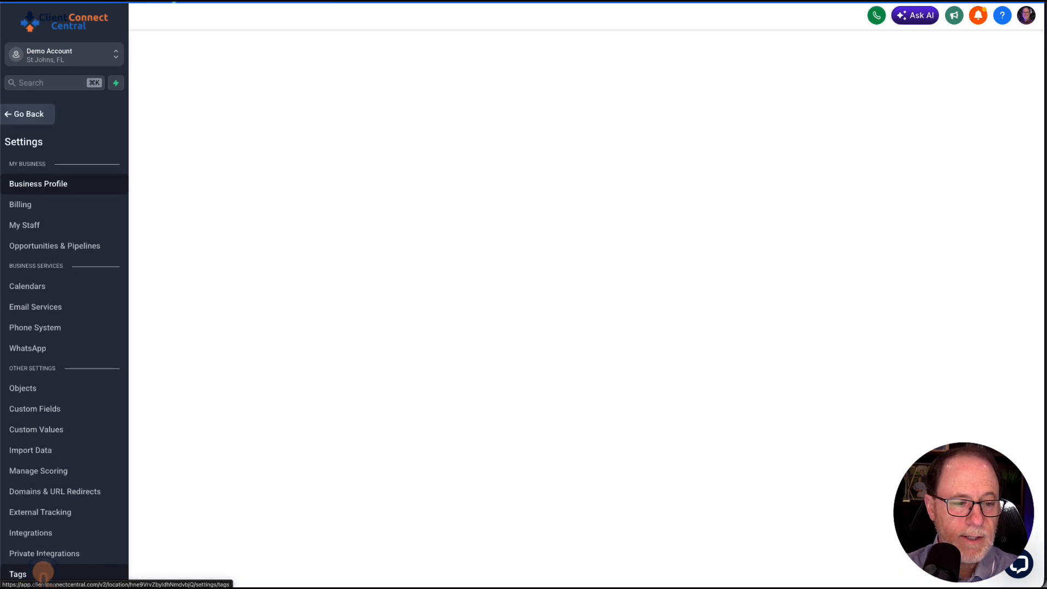
scroll(42, 568, "down", 2)
left_click(44, 529)
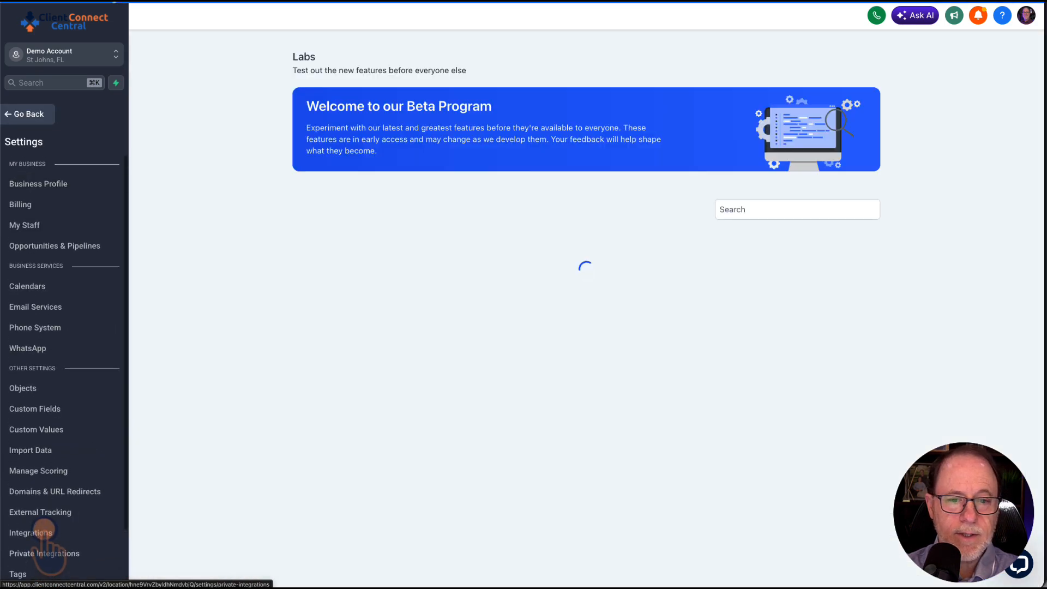
left_click(750, 211)
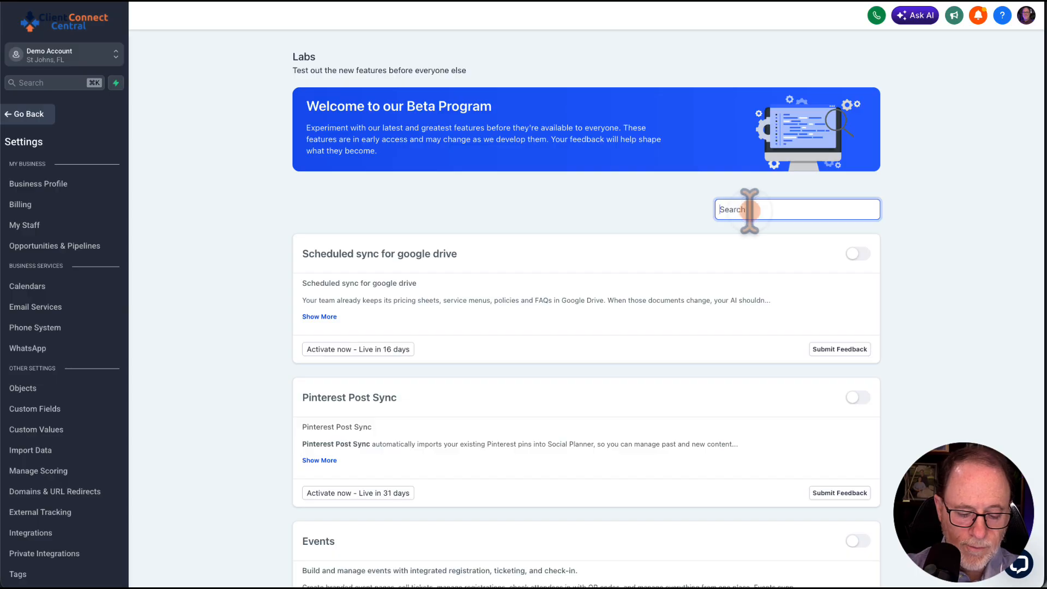
type("pre")
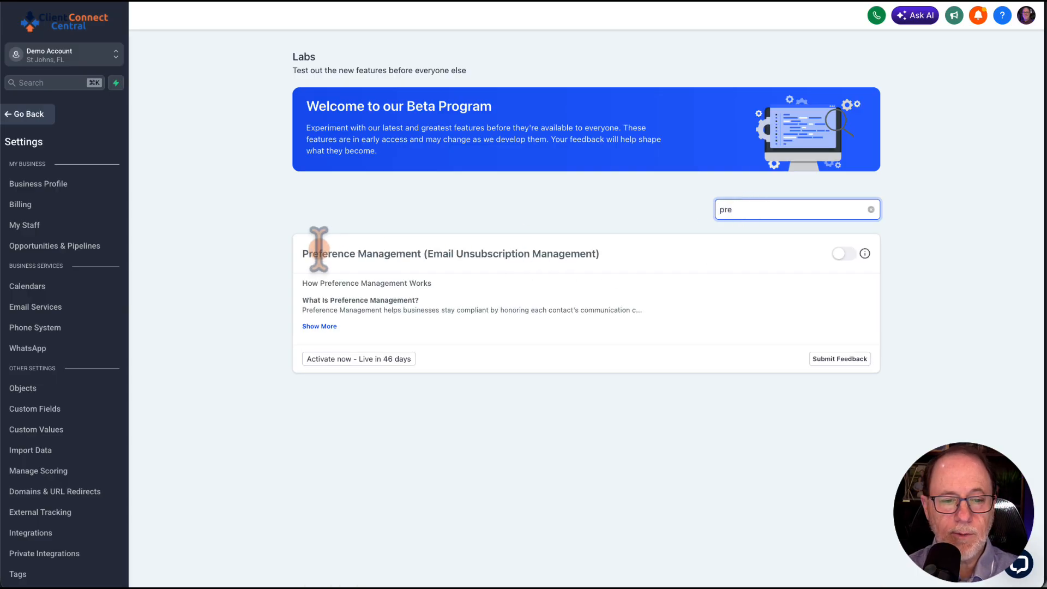
left_click(372, 359)
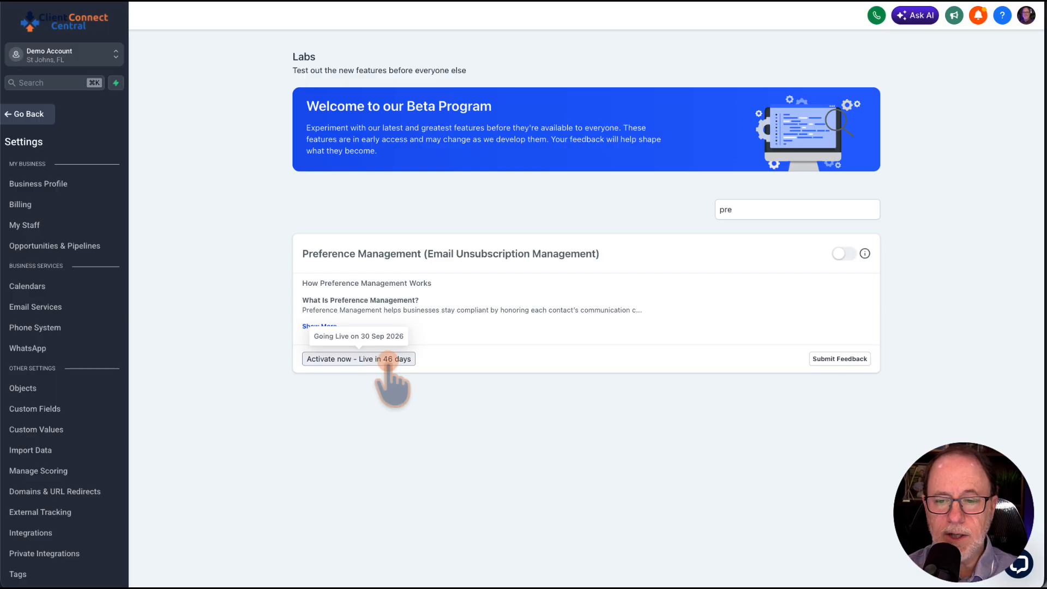
- Enable the Preference Management (Email Unsubscription Management) lab feature and confirm the activation
left_click(848, 254)
left_click(848, 253)
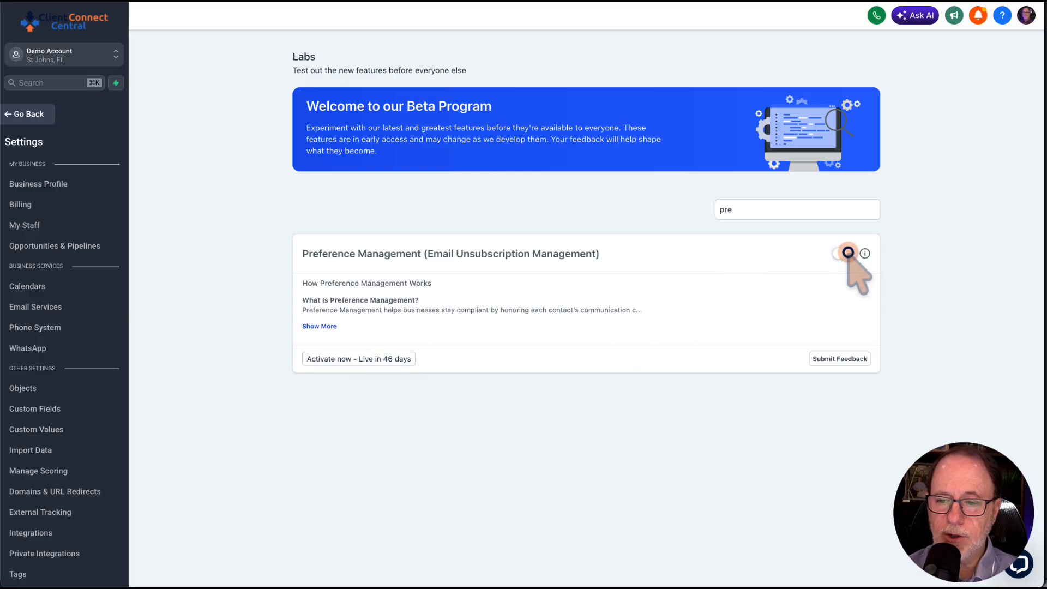
left_click_drag(397, 241, 600, 269)
left_click(587, 260)
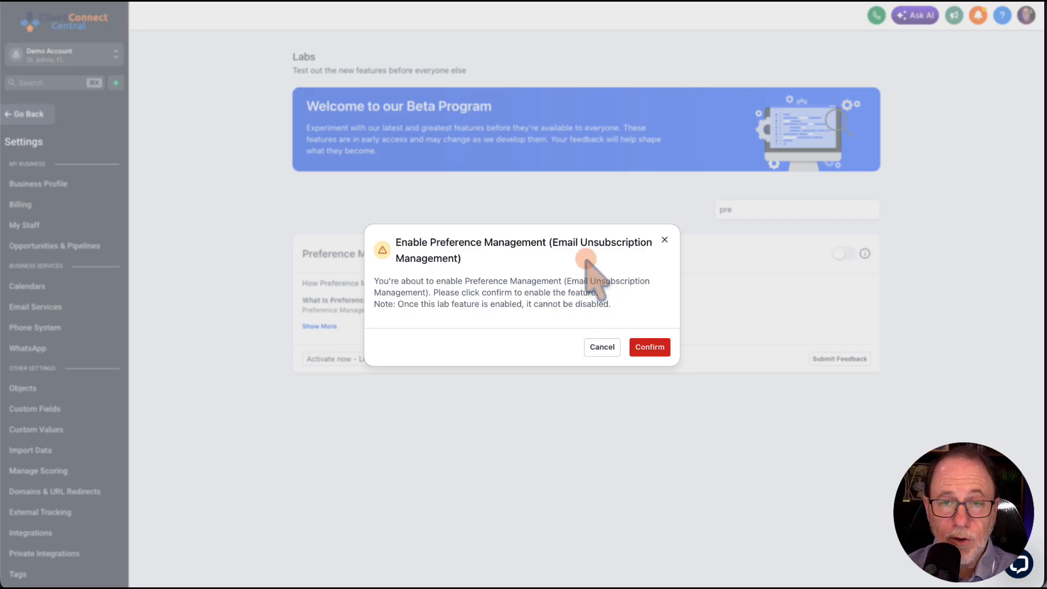
left_click(649, 348)
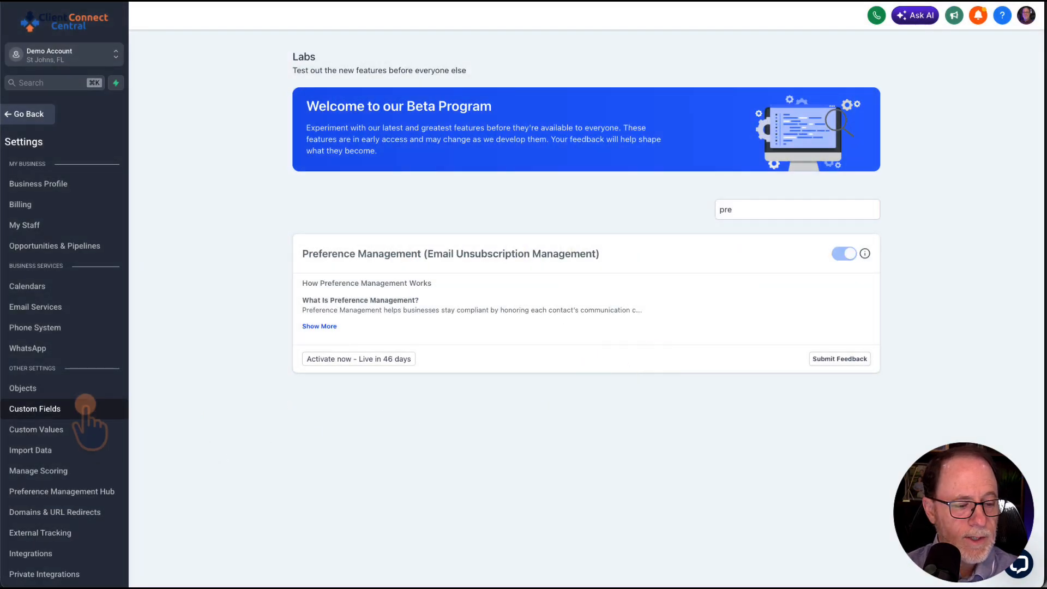
- Open the Preference Management Hub settings and review the option that adds a preference management link to the email footer
scroll(83, 418, "down", 2)
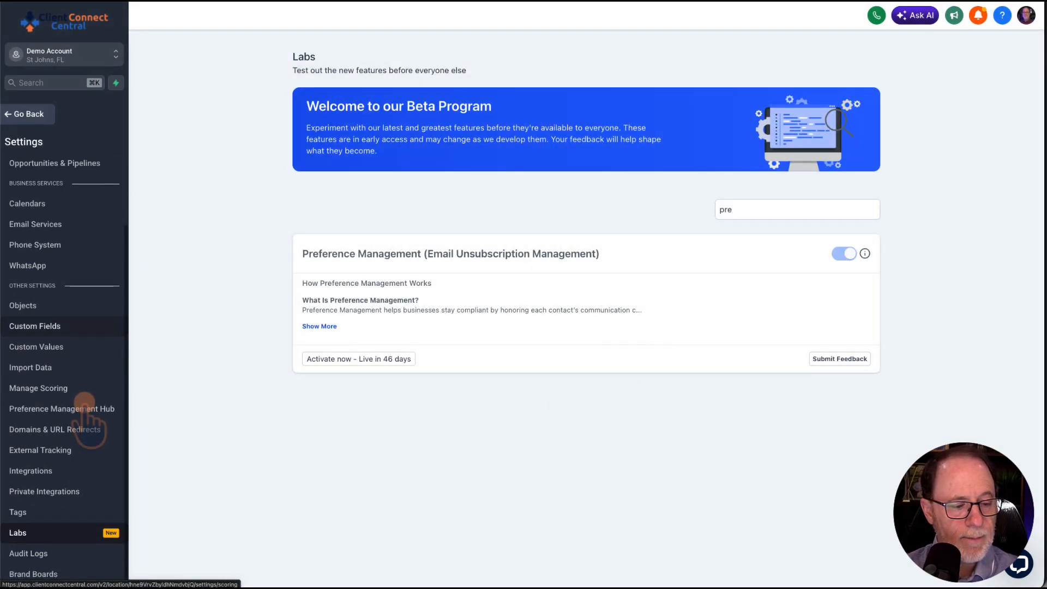
left_click(60, 409)
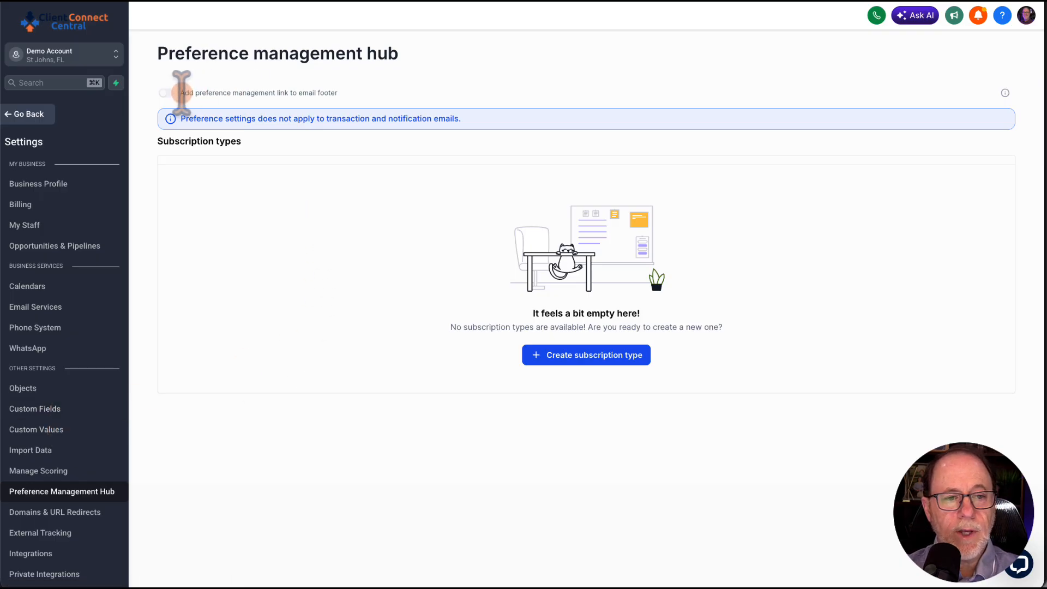
left_click_drag(182, 93, 346, 92)
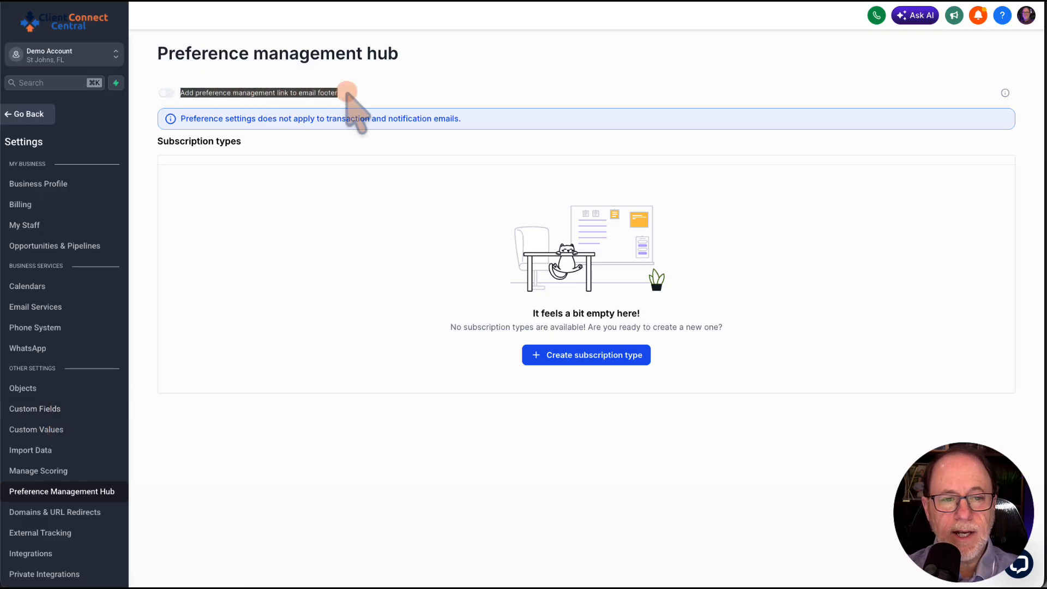
left_click(347, 91)
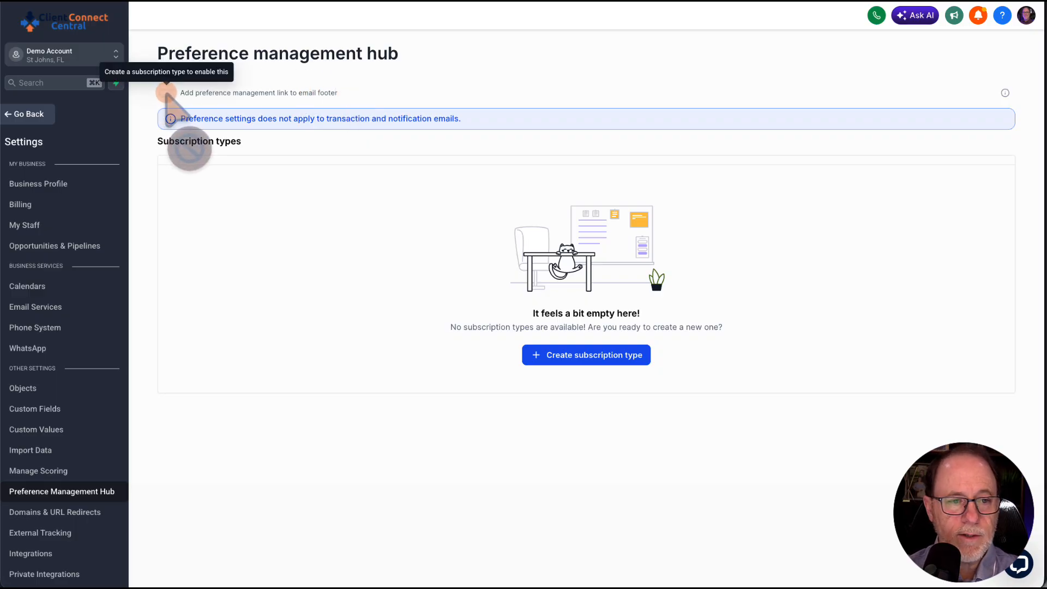
- Create a subscription type named "General Newsletter" without a description
left_click(558, 356)
left_click(434, 242)
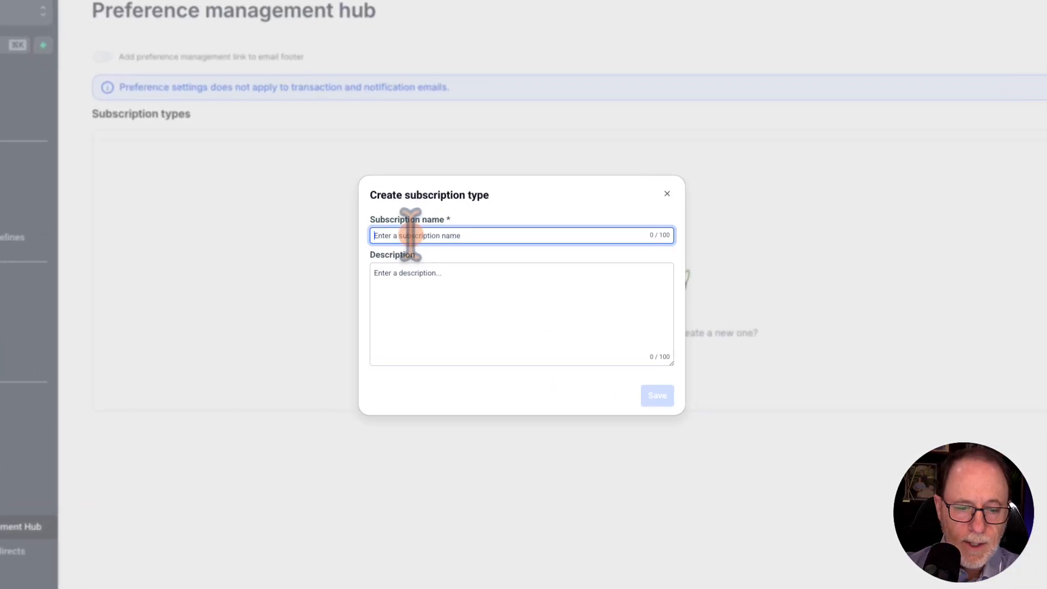
type("Ge")
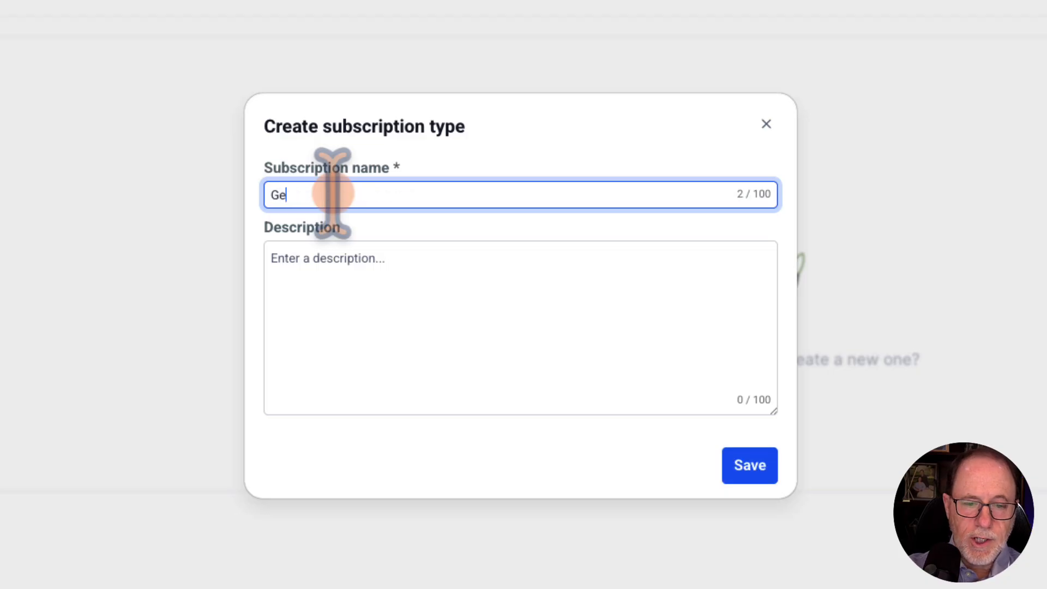
type("neral Newsletter")
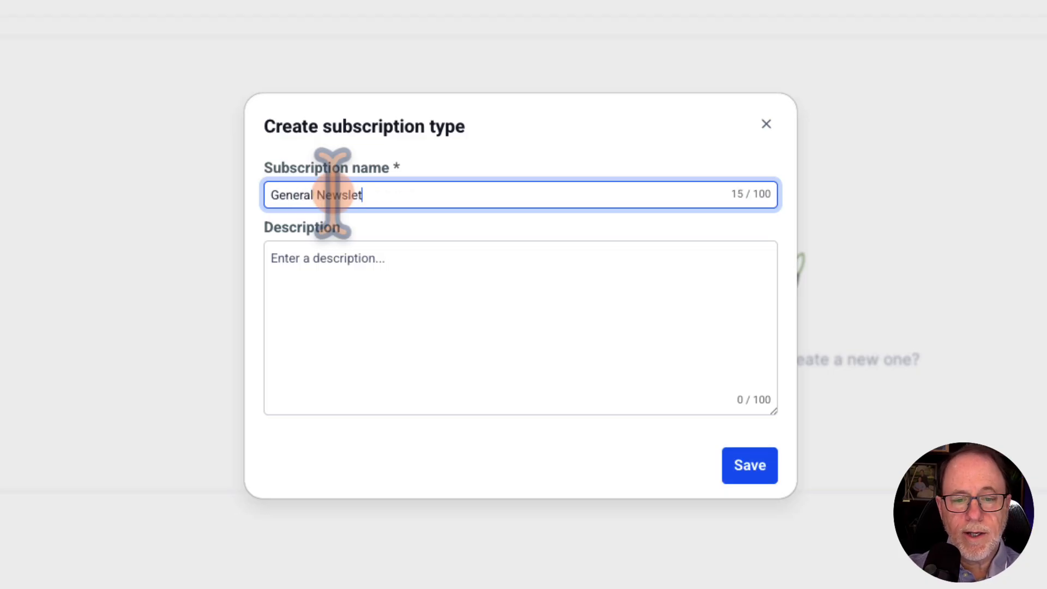
key("Tab")
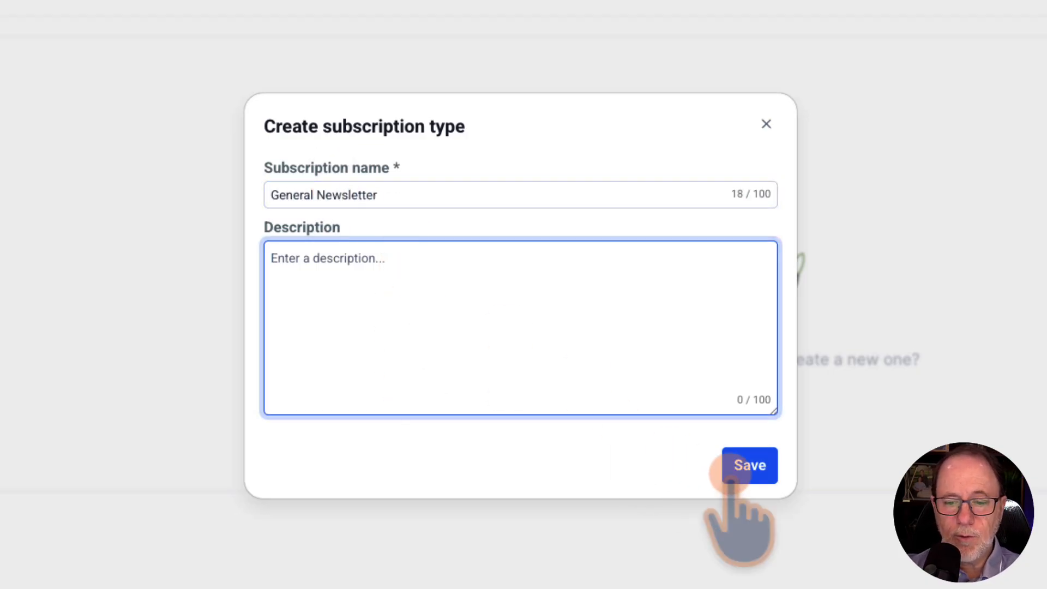
left_click(751, 469)
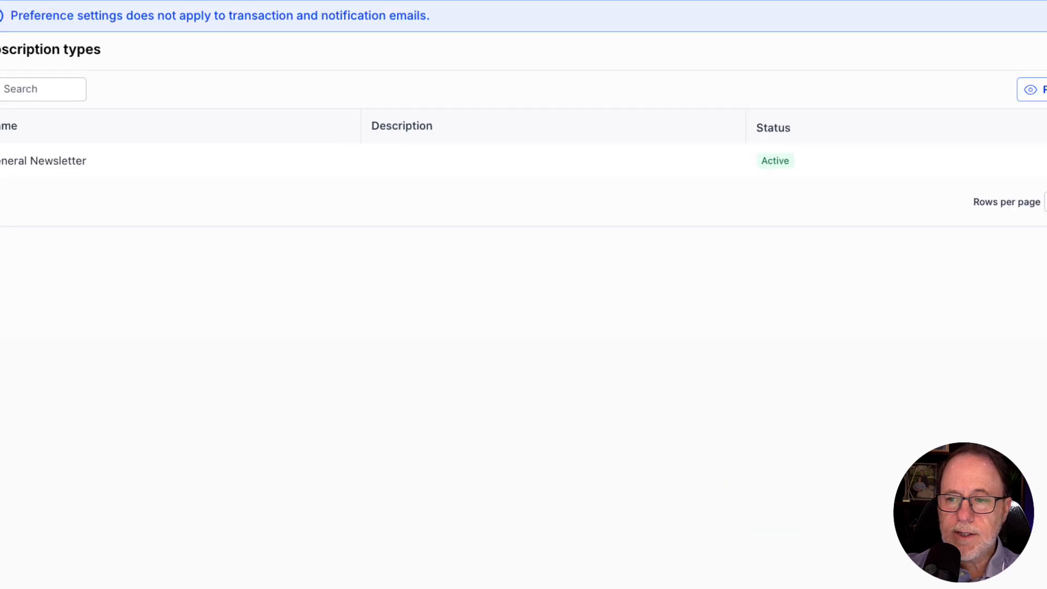
- Create a second subscription type named "Upcoming Events" without a description
left_click(932, 158)
left_click(409, 246)
type("Upcoming ")
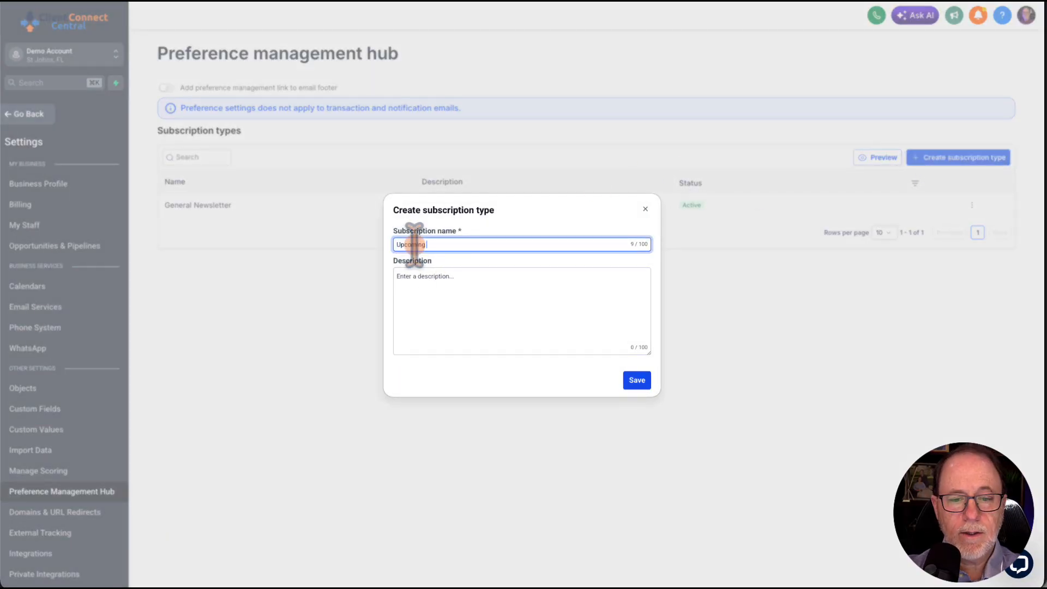
type("Events")
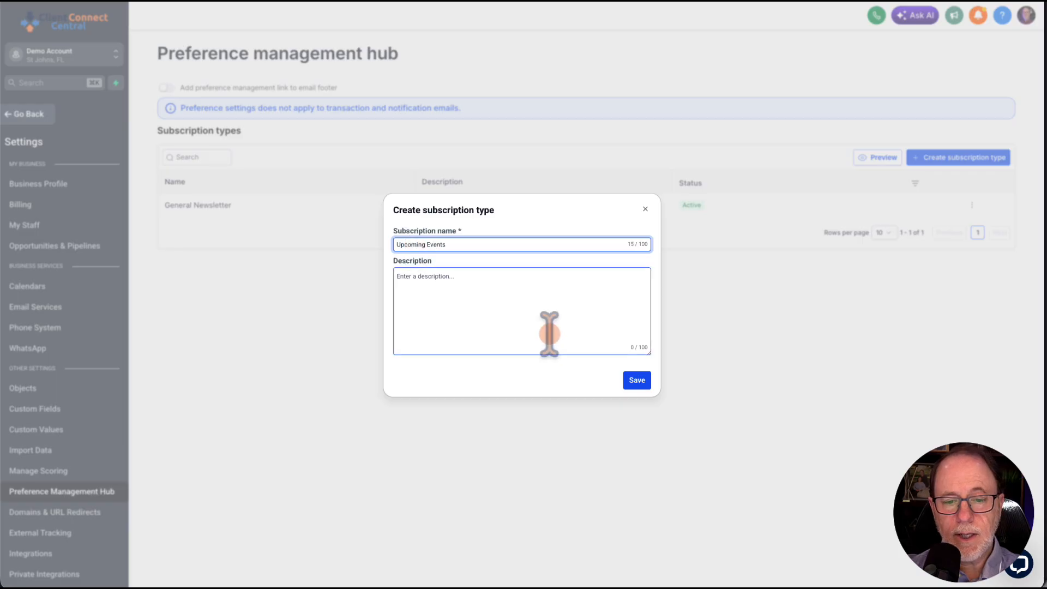
left_click(636, 382)
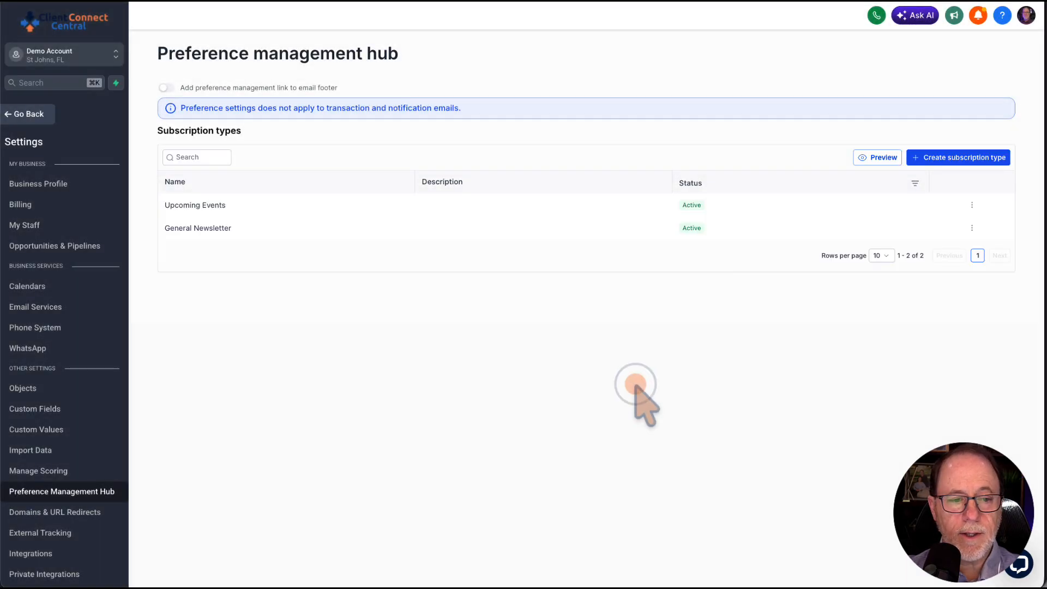
- Create a "Marketing" subscription type described as "These will be emails and notifications about marketing events and products."
left_click(928, 159)
left_click(433, 244)
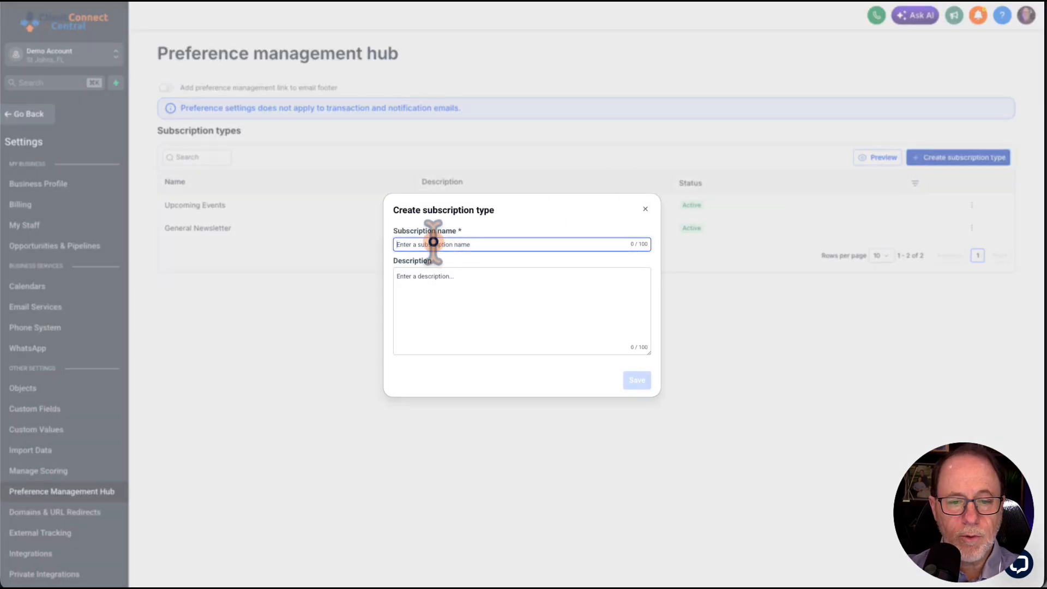
type("Marketing")
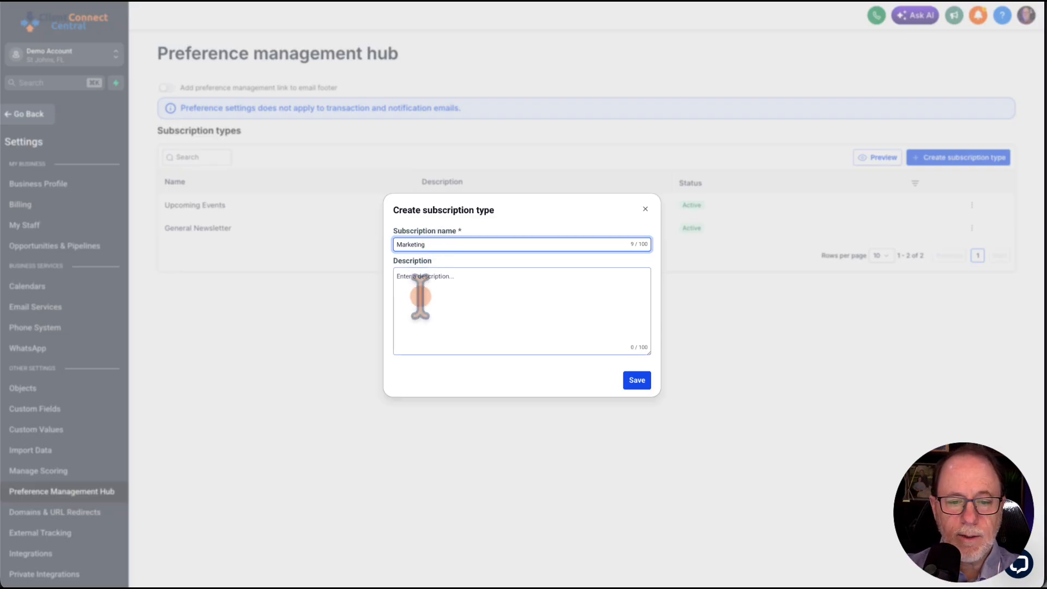
left_click(413, 279)
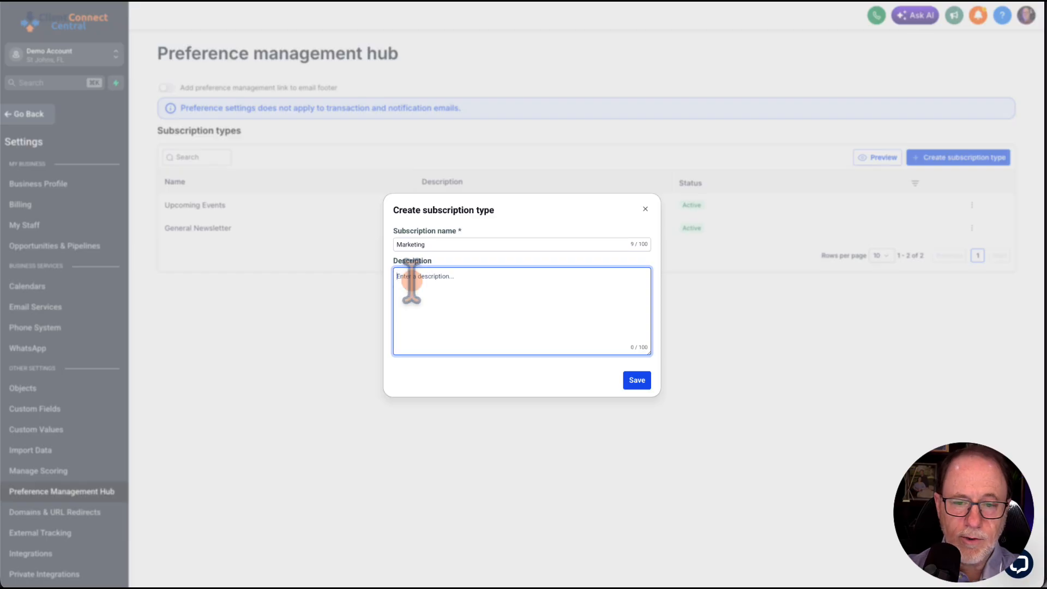
type("These will be emails and notifications about marketing events and products.")
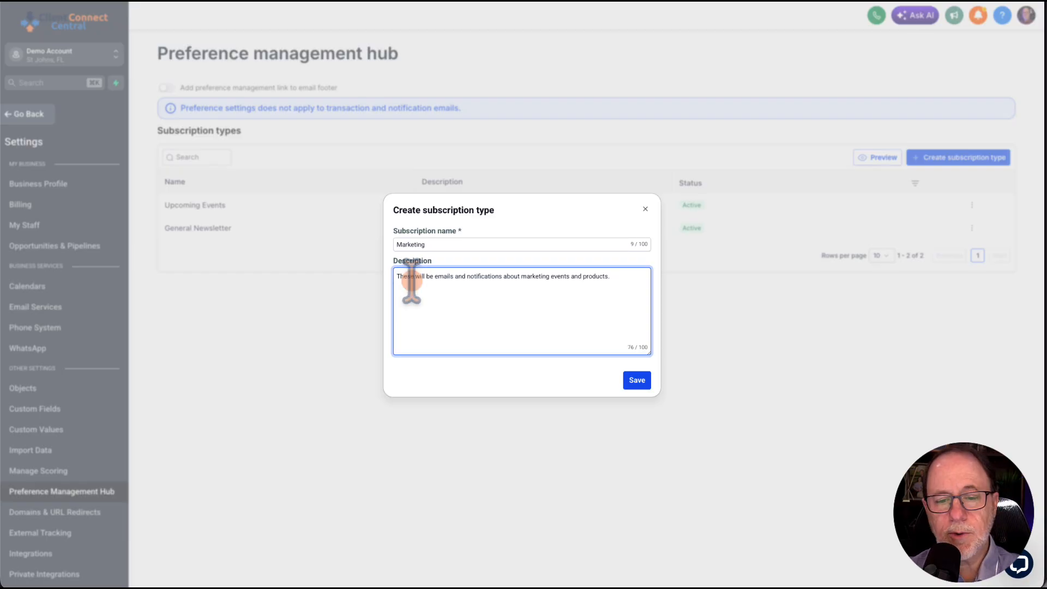
left_click(637, 381)
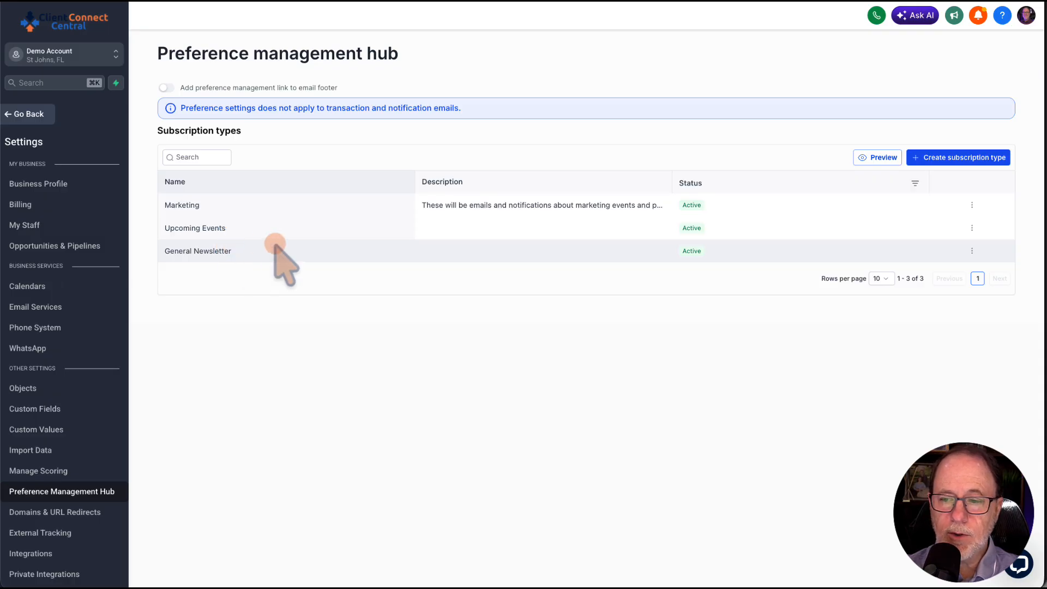
- Preview the subscriber preferences page, examine its heading, subscription checkboxes and unsubscribe option, and close the preview
left_click(873, 159)
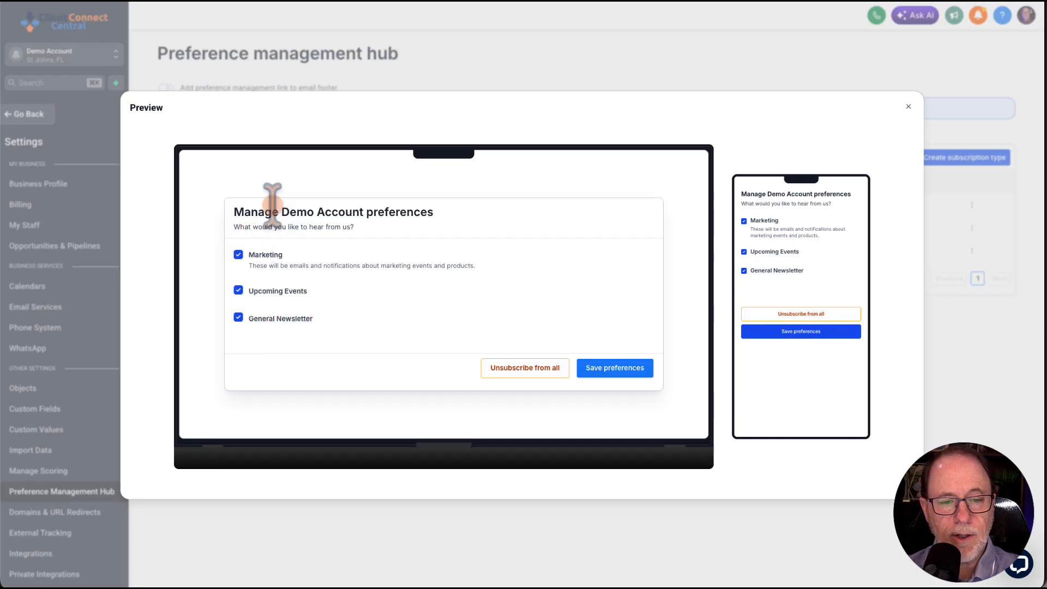
left_click_drag(277, 210, 424, 212)
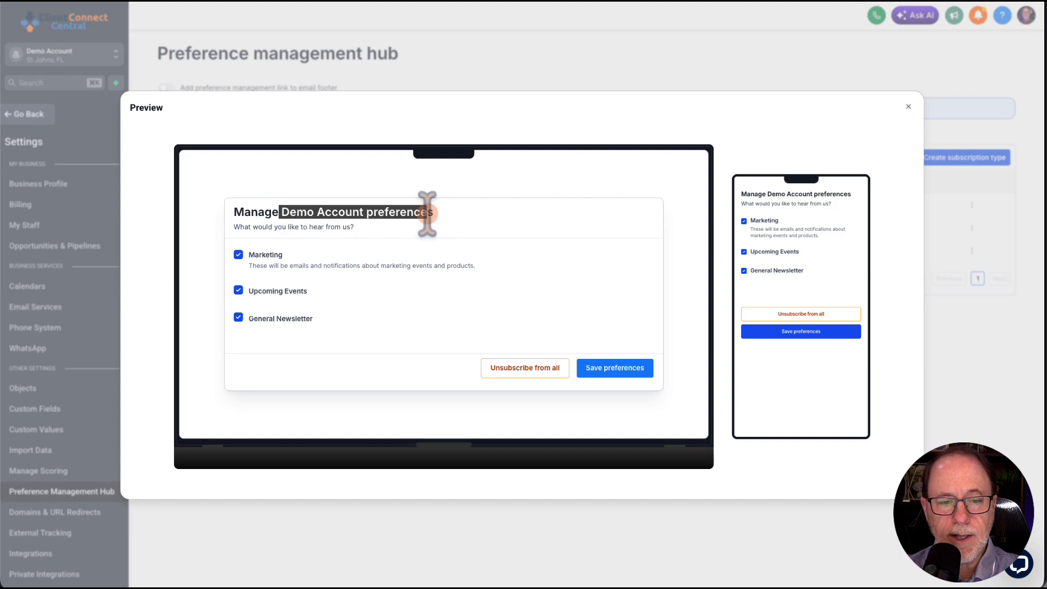
left_click(261, 210)
left_click_drag(281, 212, 452, 214)
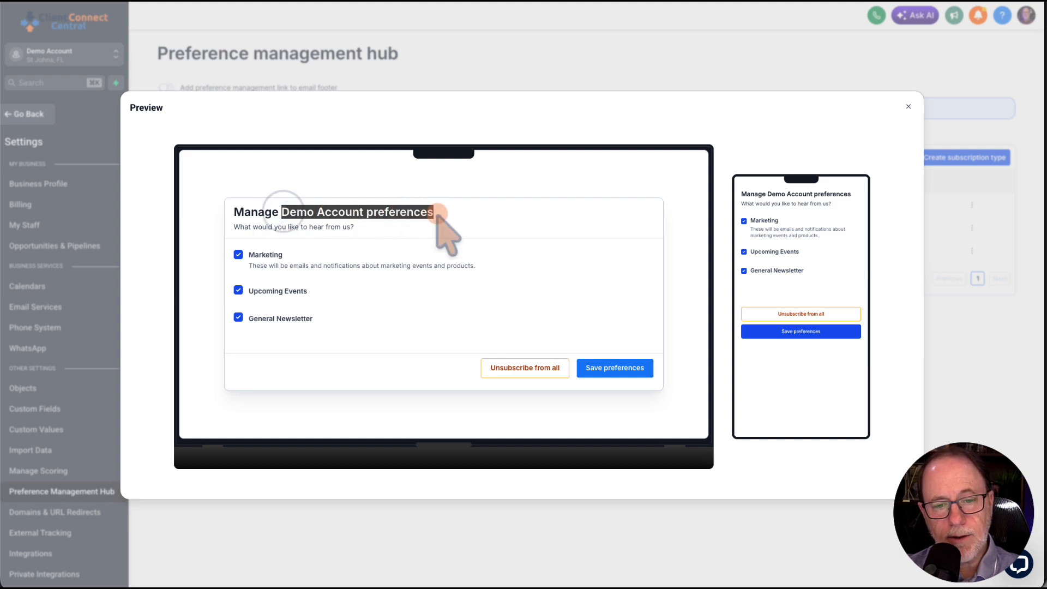
left_click(238, 255)
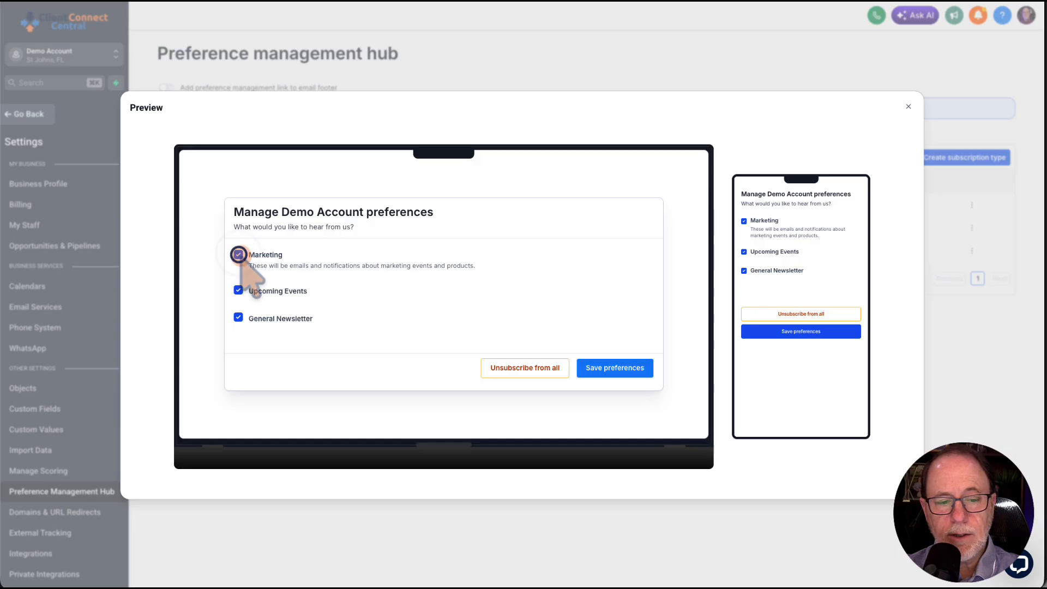
left_click(240, 291)
left_click(517, 368)
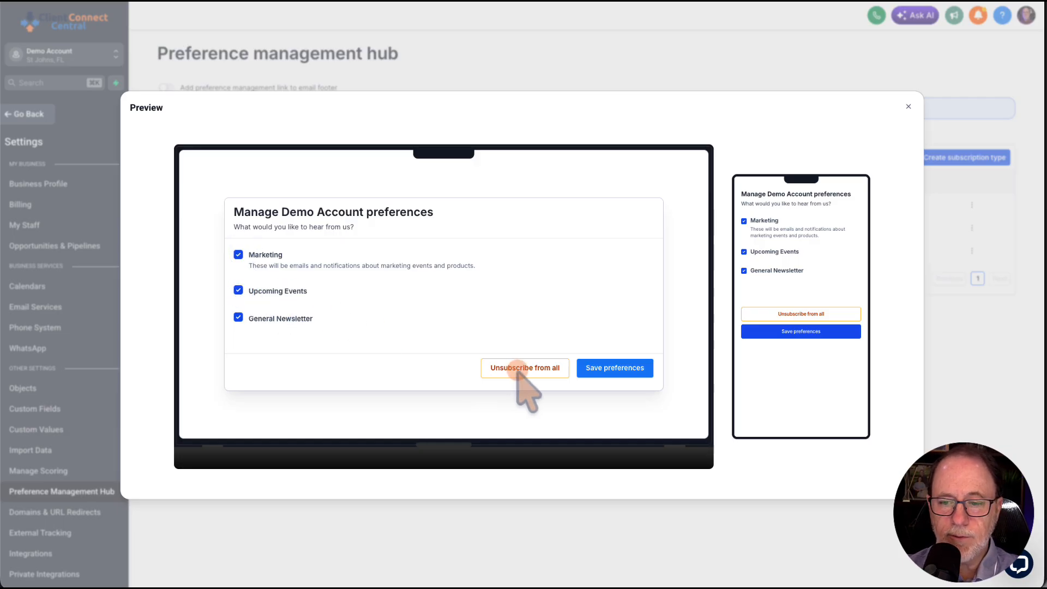
left_click(907, 106)
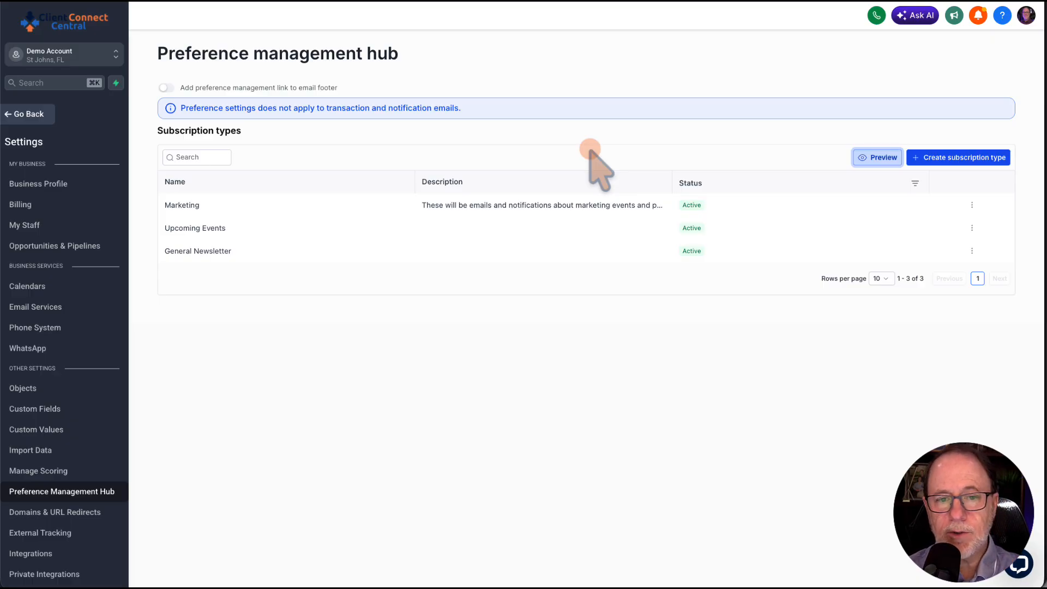
- Turn on adding the preference management link to the email footer
left_click(167, 87)
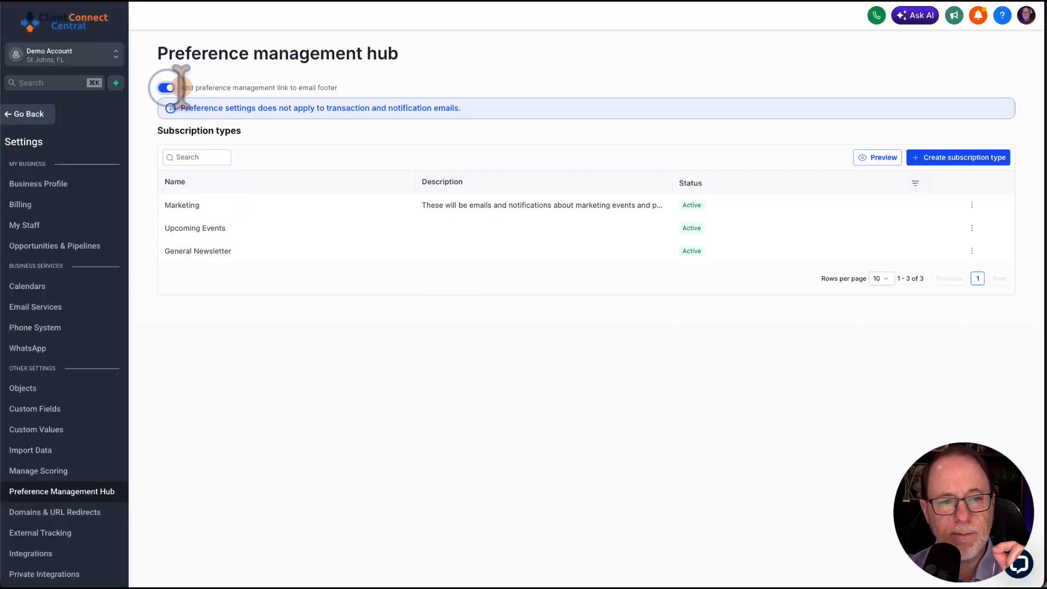
left_click_drag(171, 87, 371, 90)
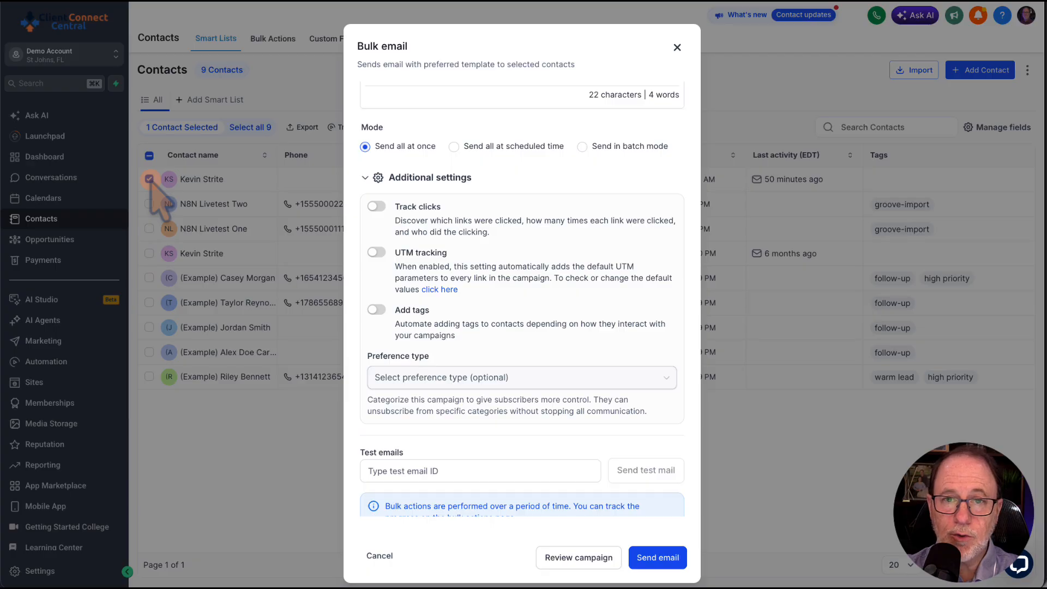
- Set the preference type in the bulk email's additional settings to General Newsletter
scroll(436, 330, "up", 8)
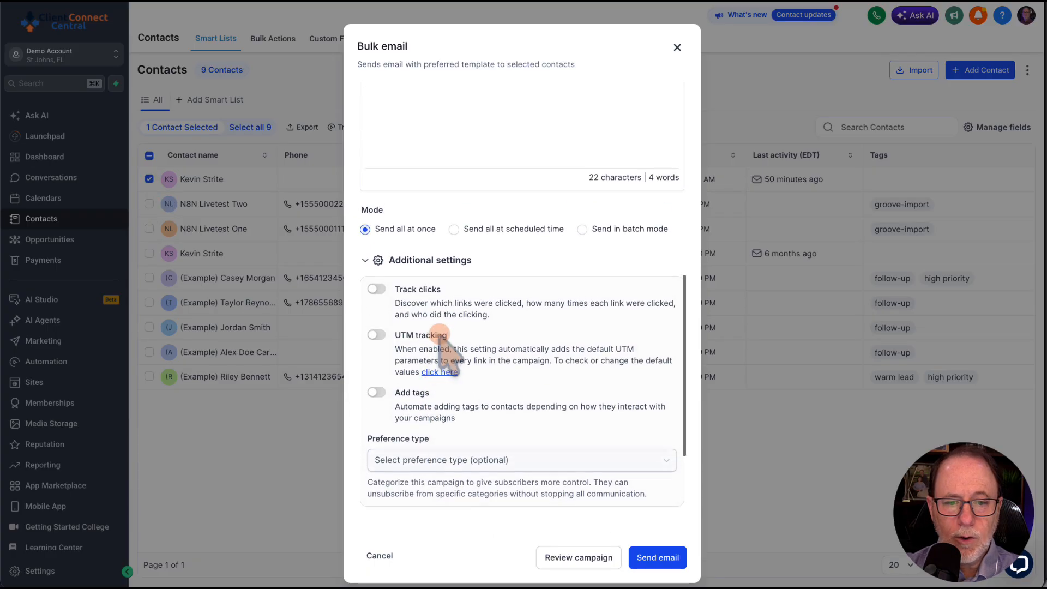
scroll(441, 333, "down", 8)
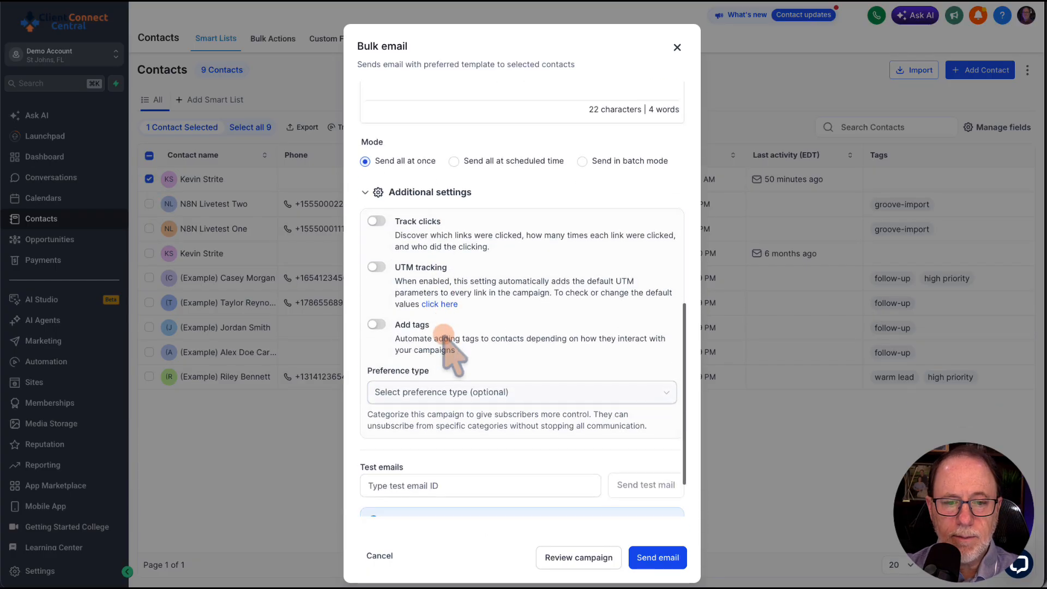
left_click(378, 191)
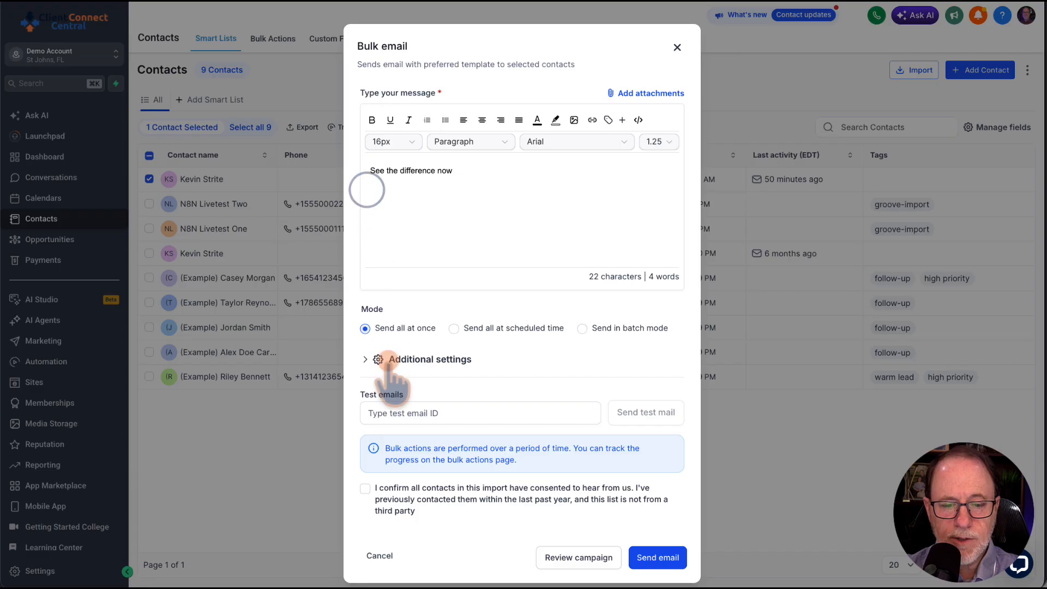
left_click(365, 359)
scroll(362, 352, "down", 3)
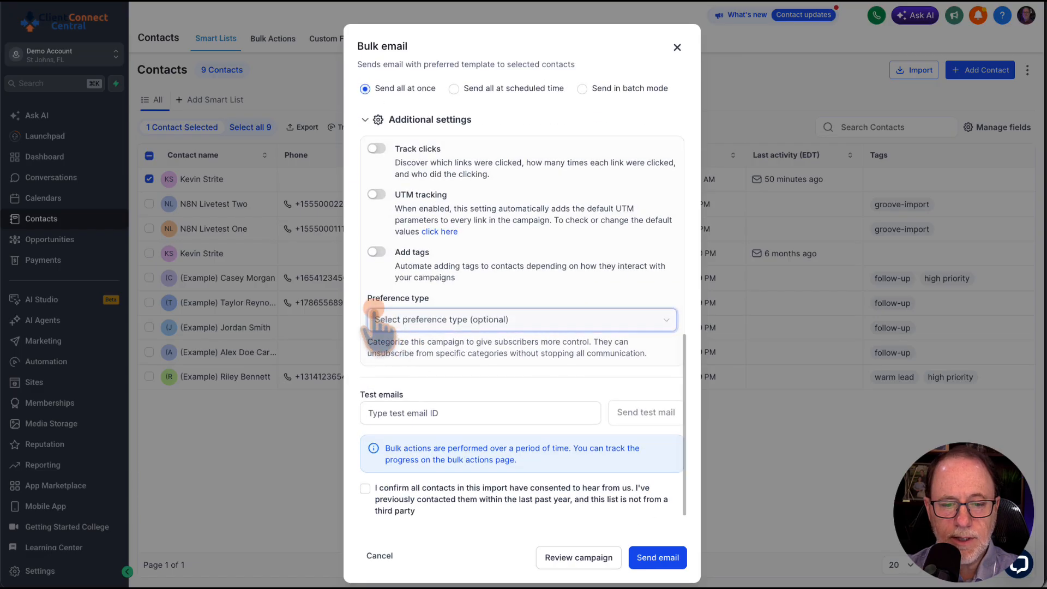
left_click_drag(368, 298, 464, 323)
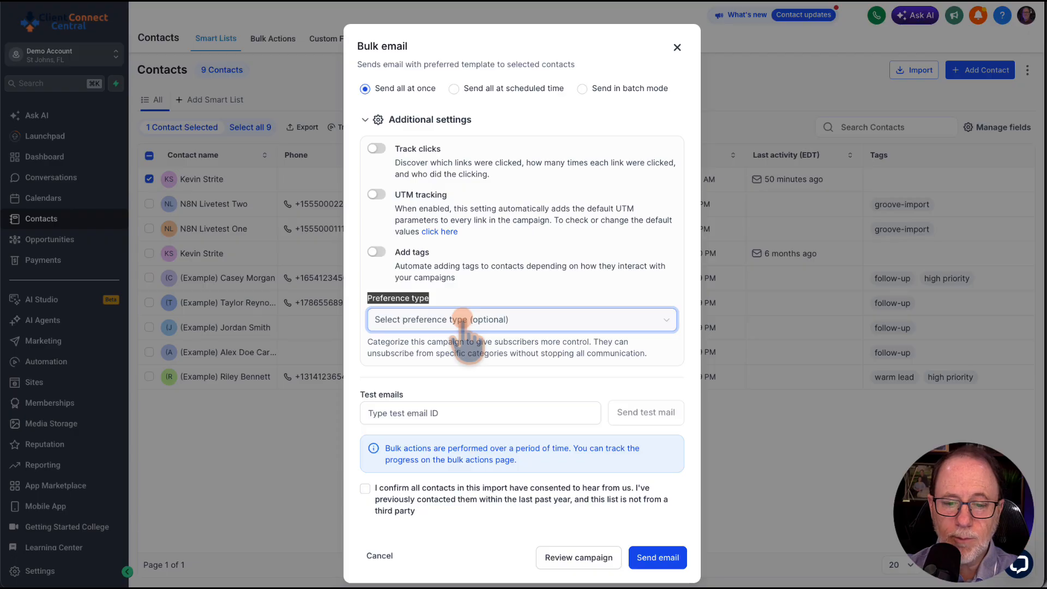
left_click(463, 319)
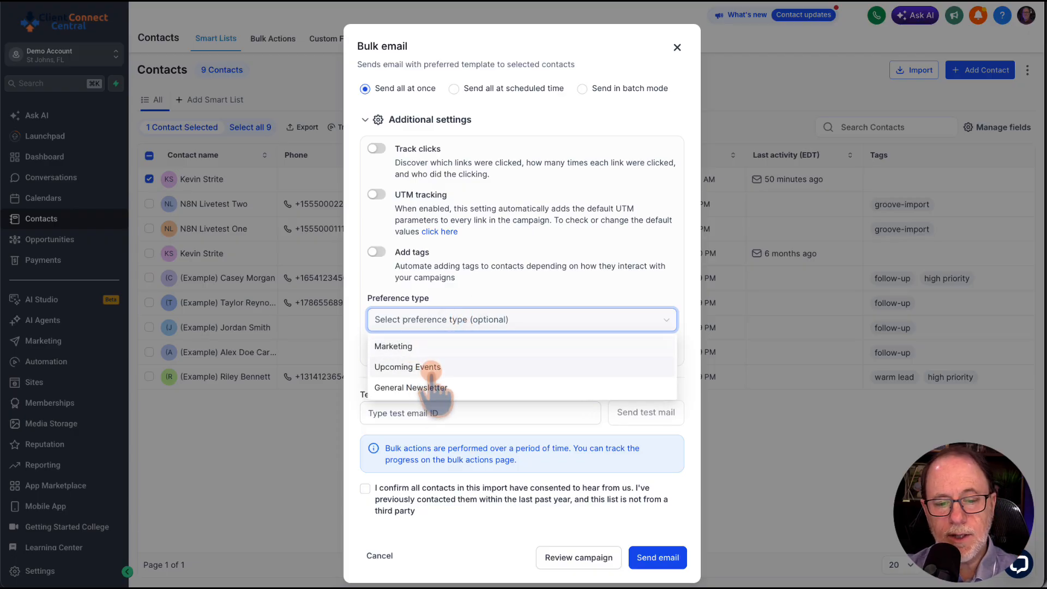
left_click(423, 388)
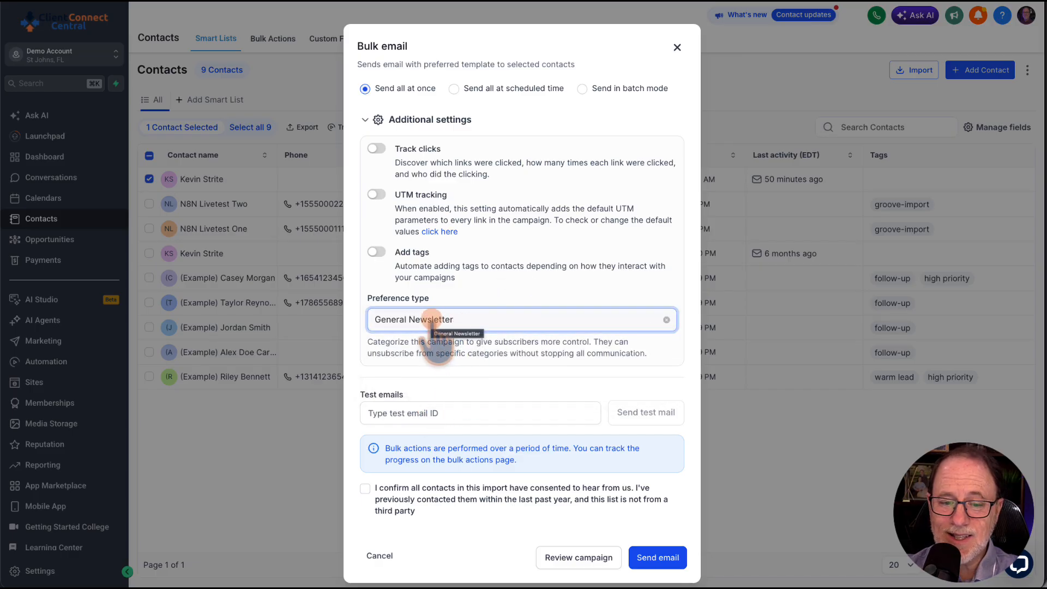
- Confirm the contact consent statement, send the bulk email to the selected contact and dismiss the notice
triple_click(372, 299)
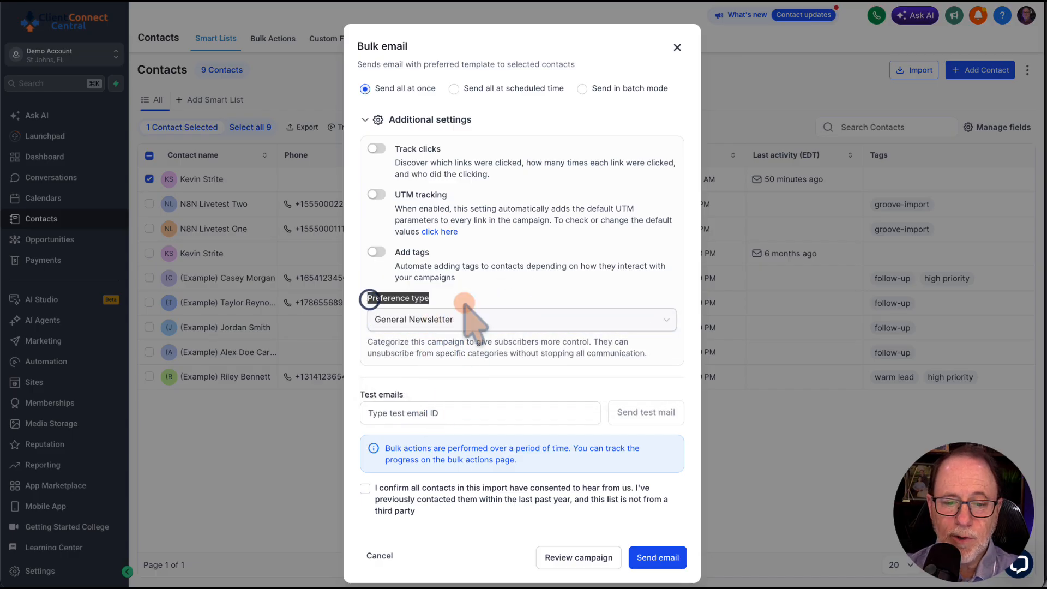
left_click(365, 488)
left_click(653, 558)
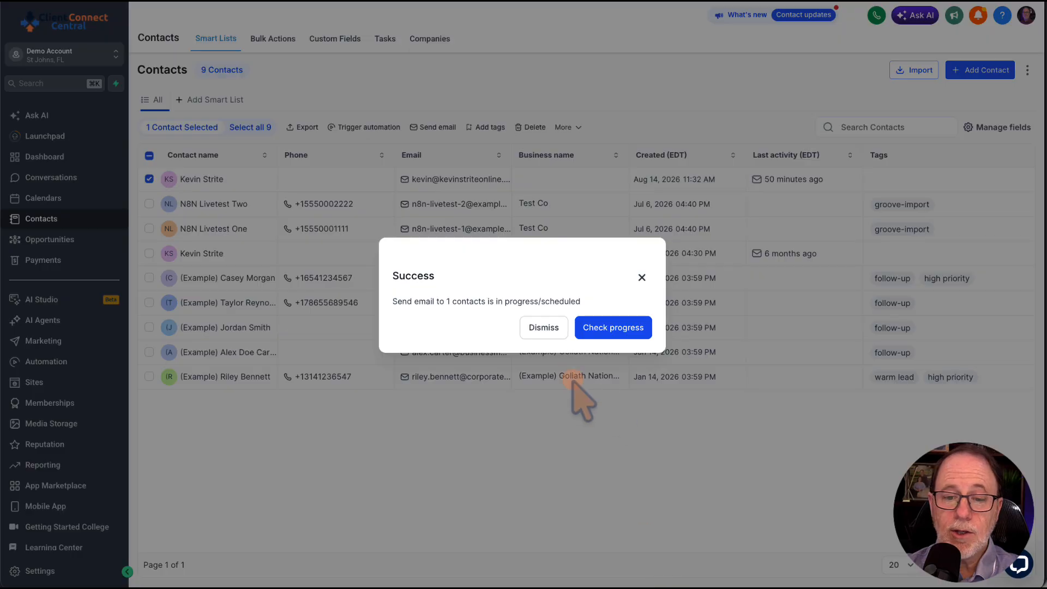
left_click(550, 327)
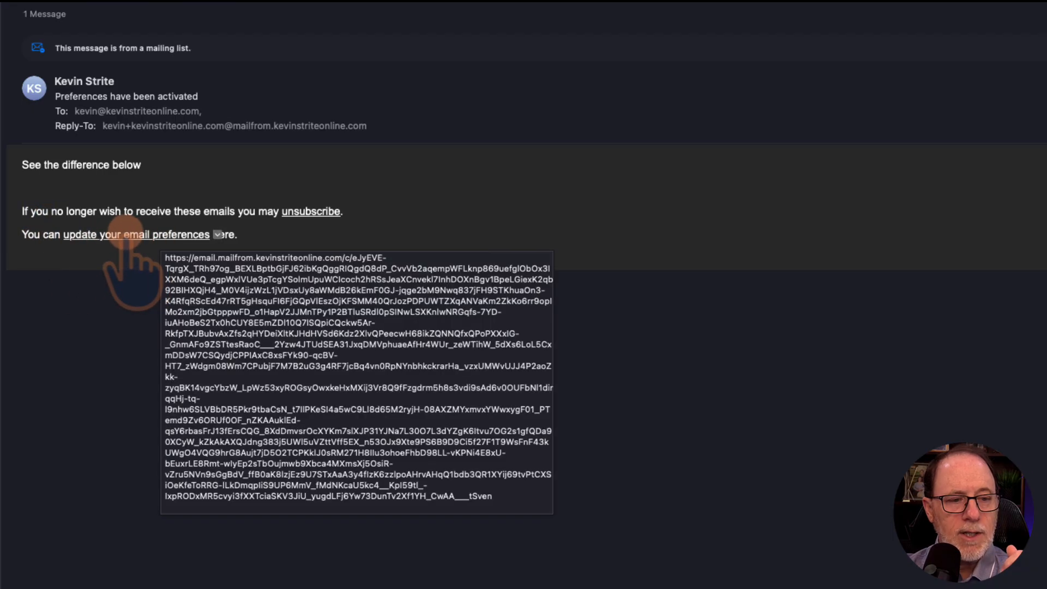
- Switch to the received email, open its preference update link, and deselect Upcoming Events, Marketing and General Newsletter
left_click(128, 234)
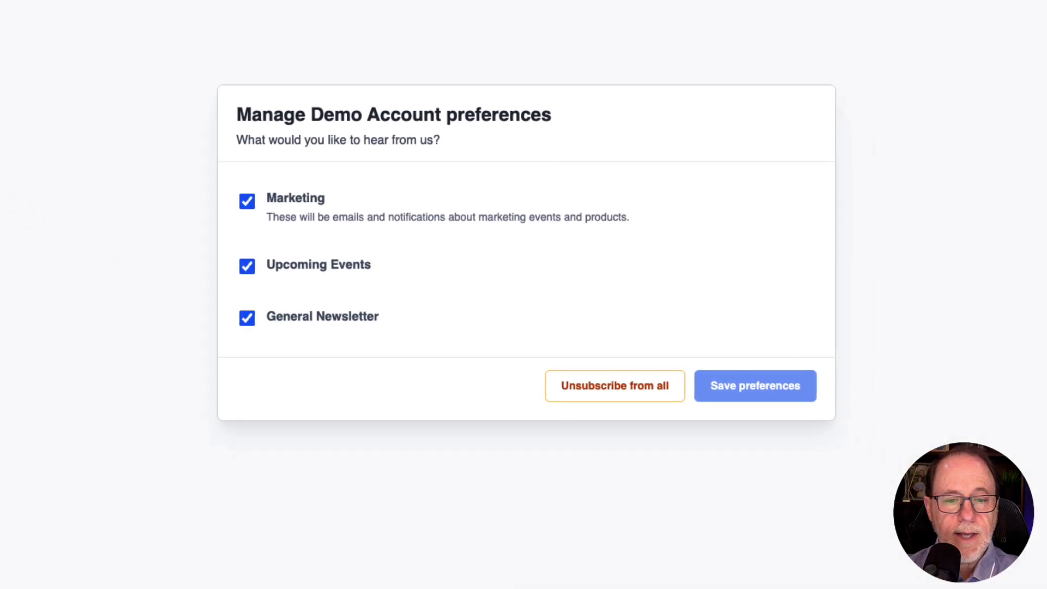
left_click(247, 266)
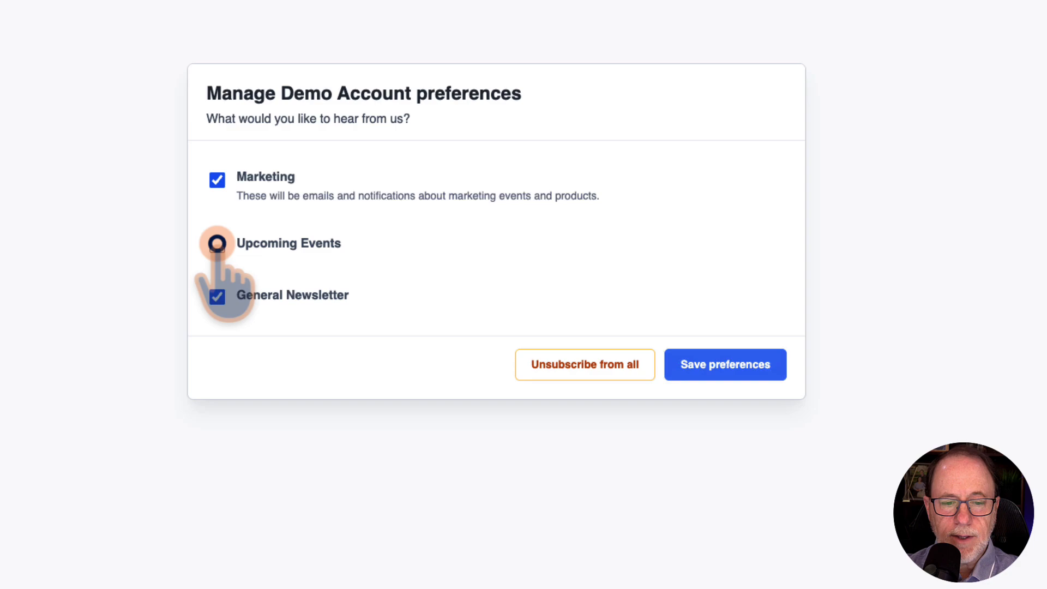
left_click(217, 181)
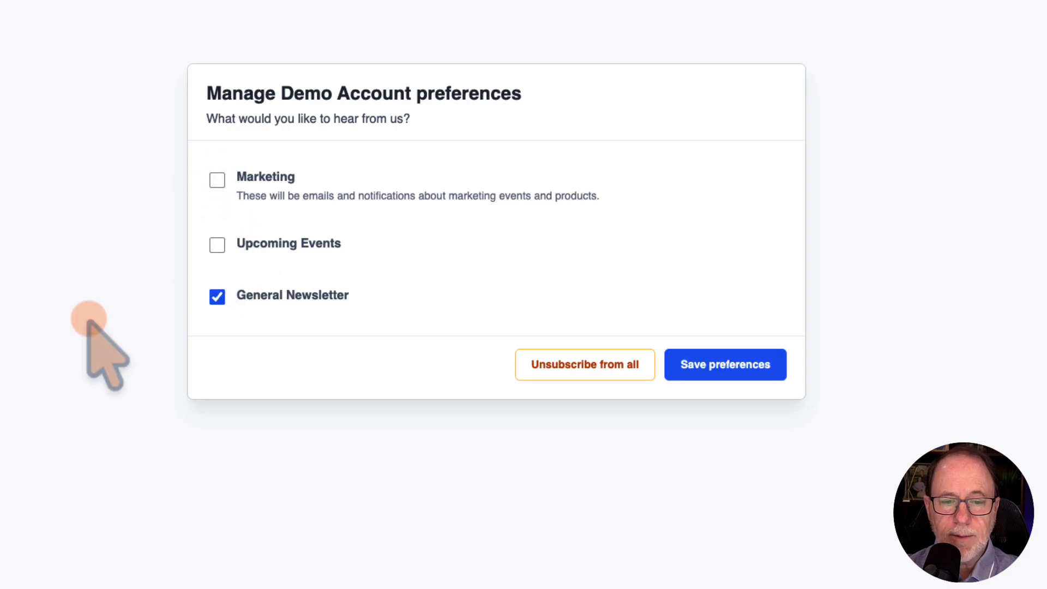
left_click(217, 296)
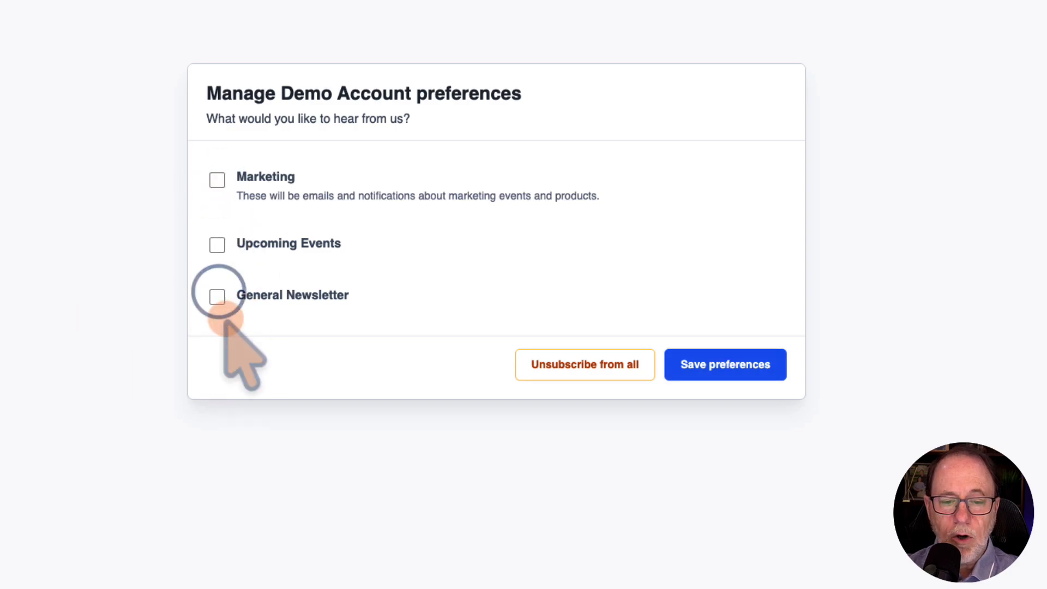
- Reselect General Newsletter, Upcoming Events and Marketing on the preferences page
left_click(217, 296)
left_click(217, 245)
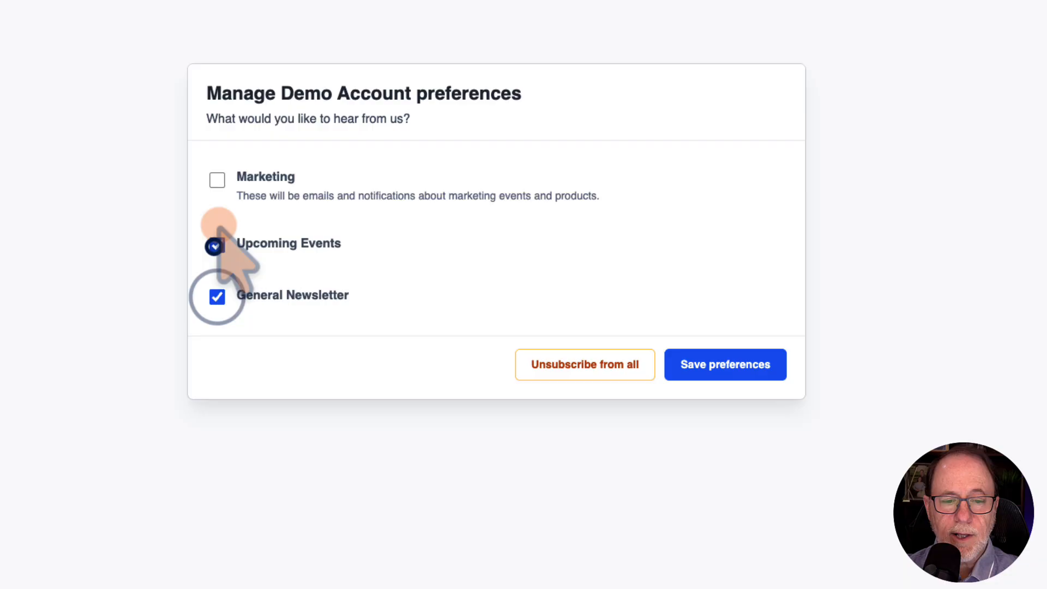
left_click(217, 180)
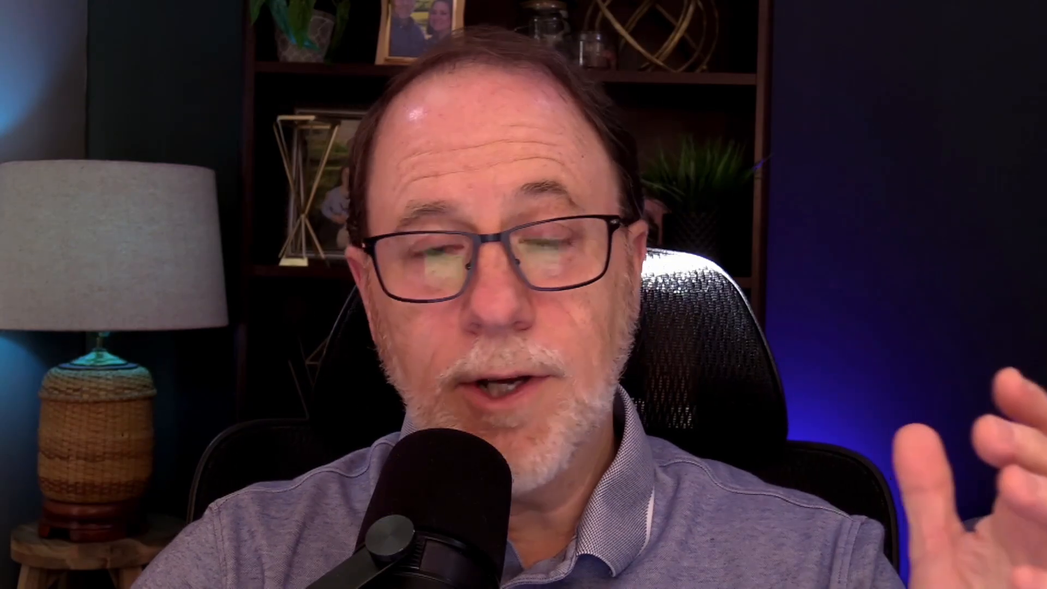